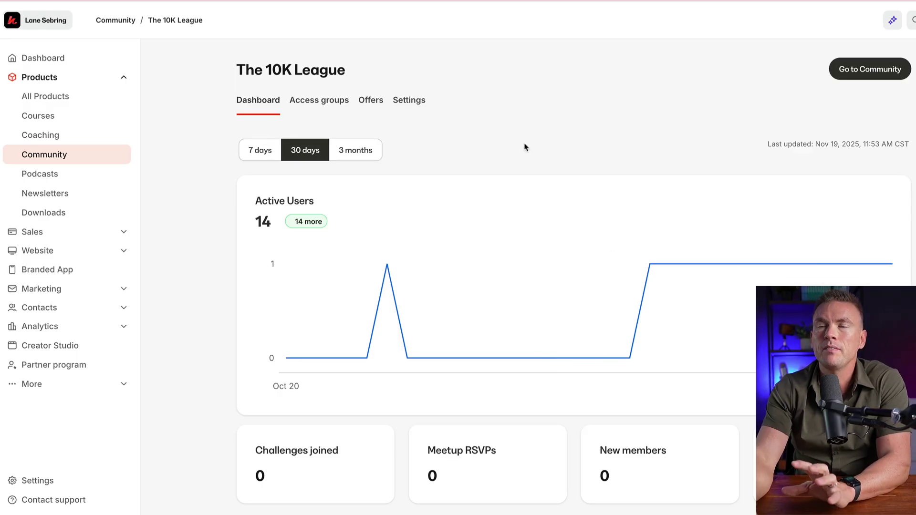
{"action": "scroll", "coordinate": [556, 230], "scroll_direction": "down", "scroll_amount": 1}
{"action": "scroll", "coordinate": [556, 230], "scroll_direction": "up", "scroll_amount": 1}
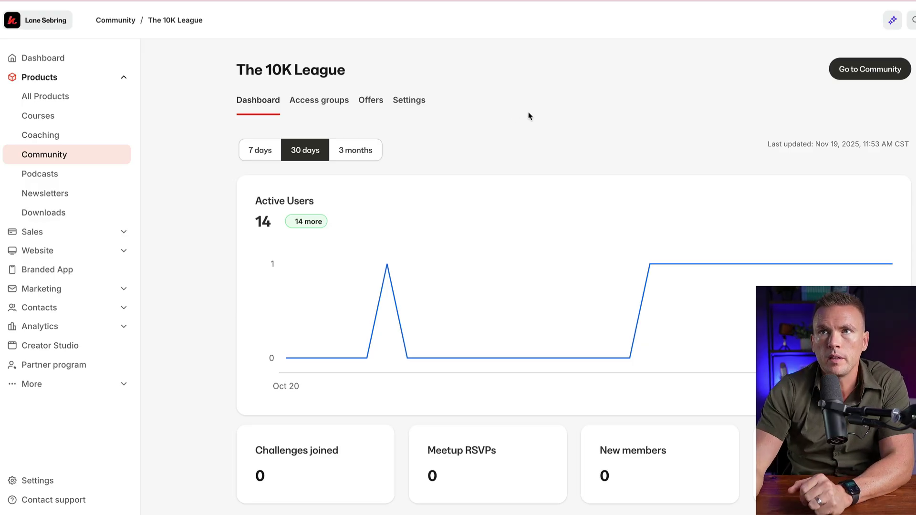
- Save The 10K League's existing title, description and cover image on its Settings tab
{"action": "left_click", "coordinate": [410, 103]}
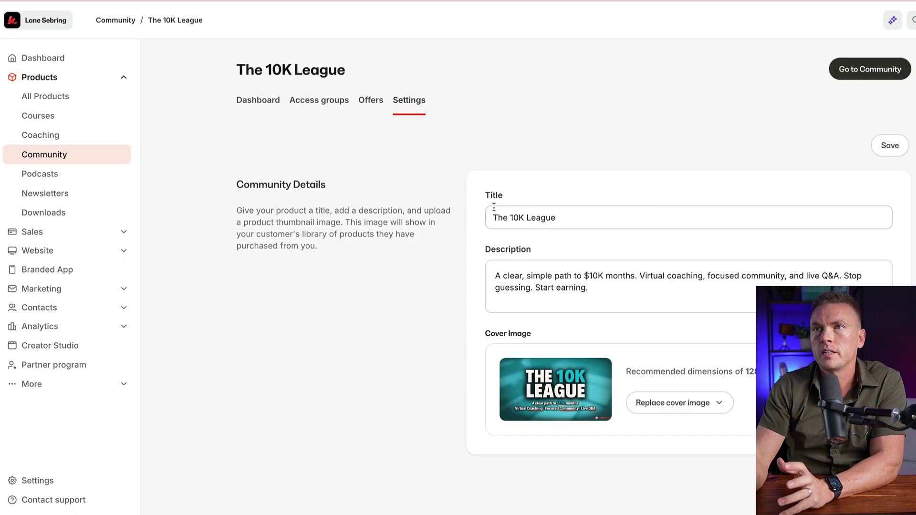
{"action": "left_click", "coordinate": [896, 146]}
{"action": "left_click", "coordinate": [275, 103]}
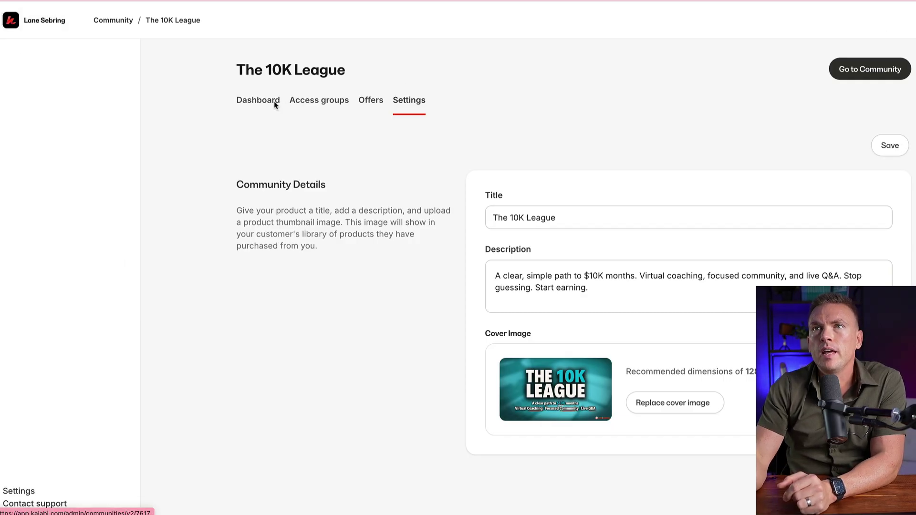
- Show The 10K League's Access groups page listing its three groups of 2 members each
{"action": "left_click", "coordinate": [312, 103]}
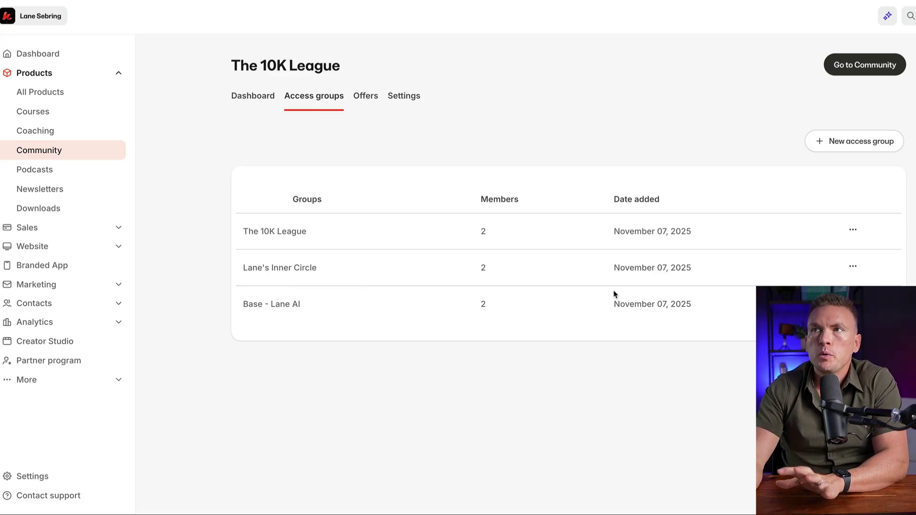
- Show The 10K League's offers: Lane's Inner Circle at $499/month and Base Lane AI at $69/month
{"action": "left_click", "coordinate": [365, 99]}
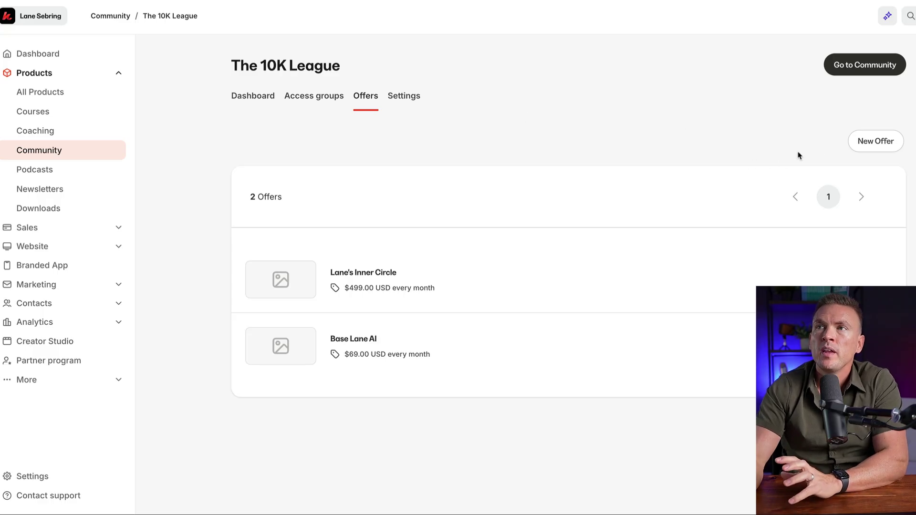
- Create an offer titled 'The 10K League' that sells only The 10K League access group
{"action": "left_click", "coordinate": [871, 144]}
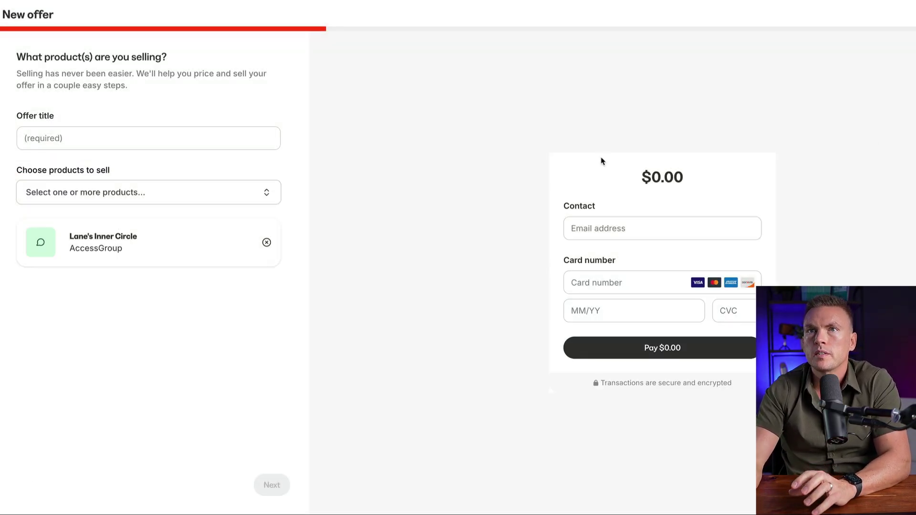
{"action": "left_click", "coordinate": [61, 139]}
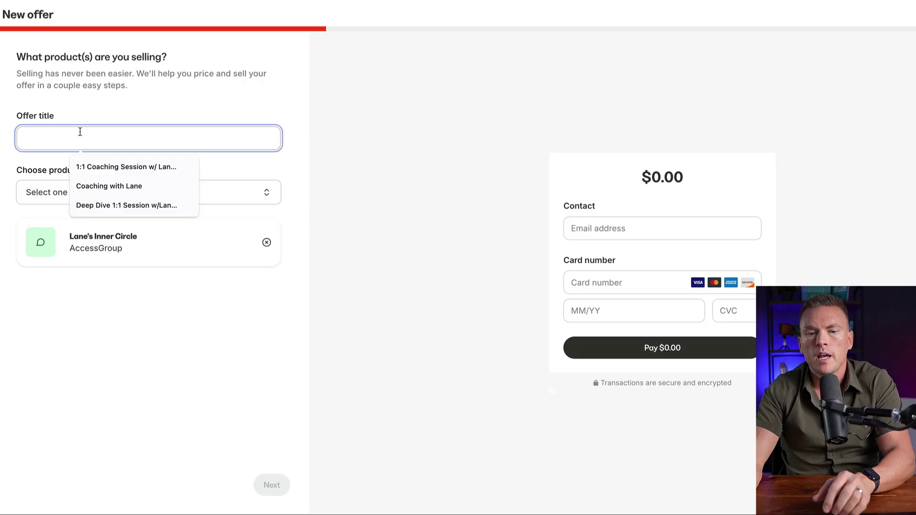
{"action": "type", "text": "The "}
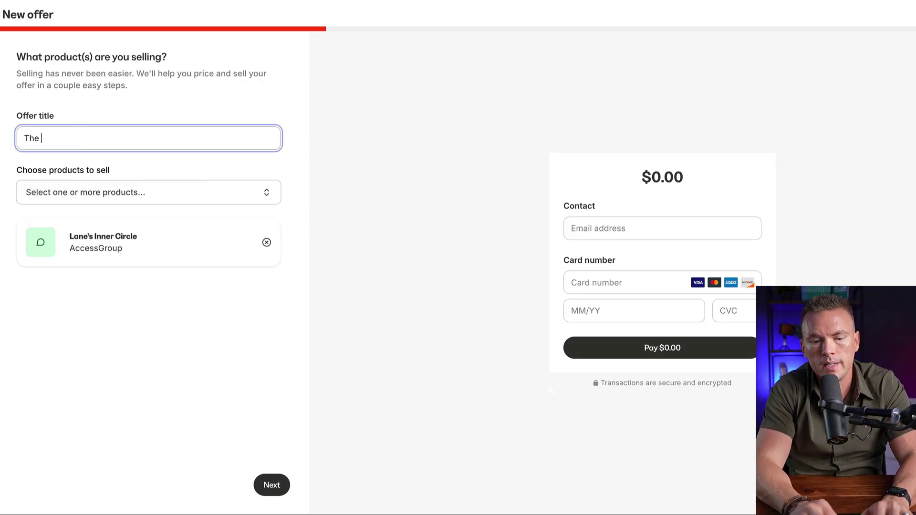
{"action": "type", "text": "10K League"}
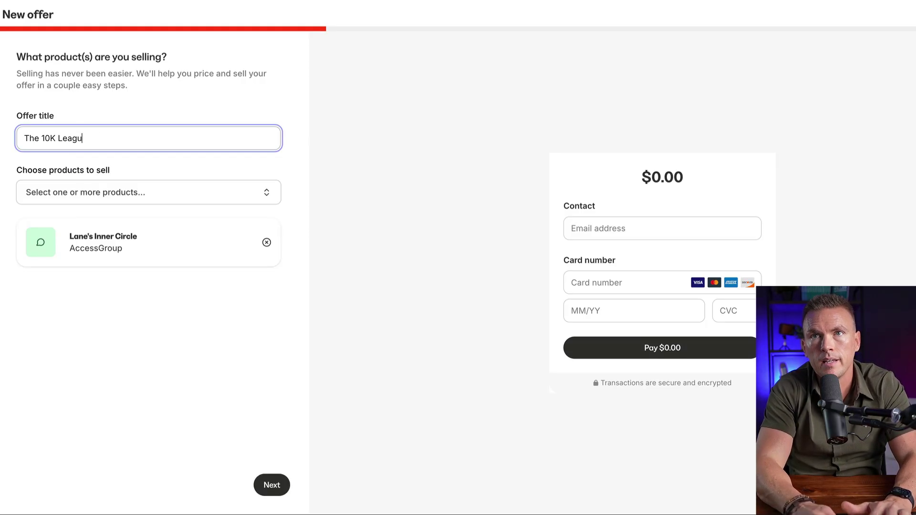
{"action": "left_click", "coordinate": [128, 197]}
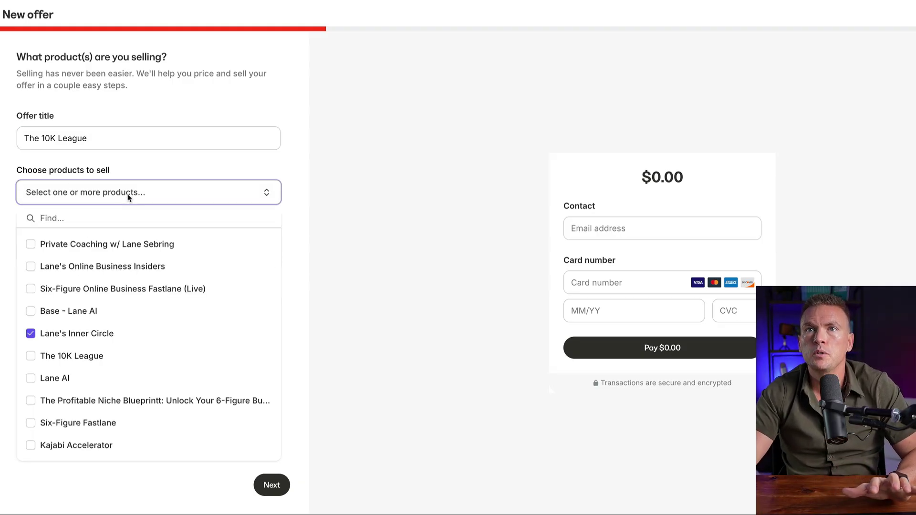
{"action": "left_click", "coordinate": [31, 335]}
{"action": "left_click", "coordinate": [30, 356]}
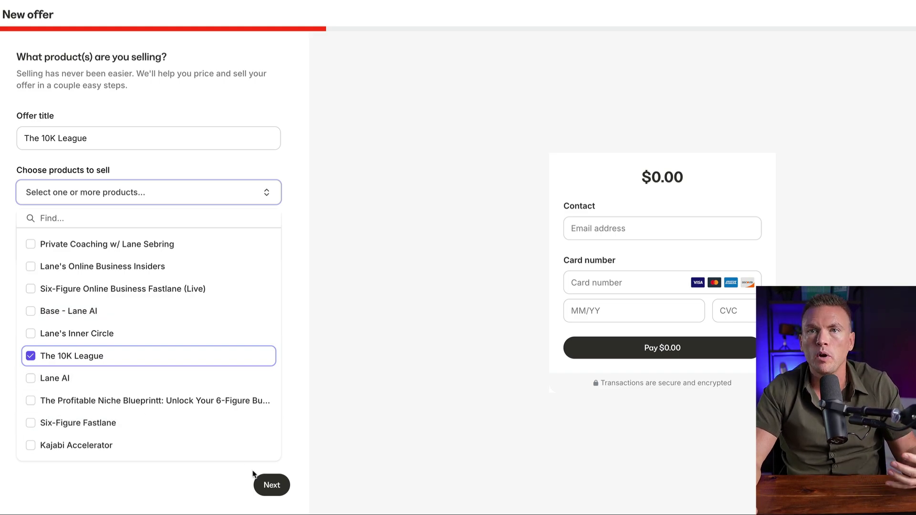
{"action": "left_click", "coordinate": [270, 487]}
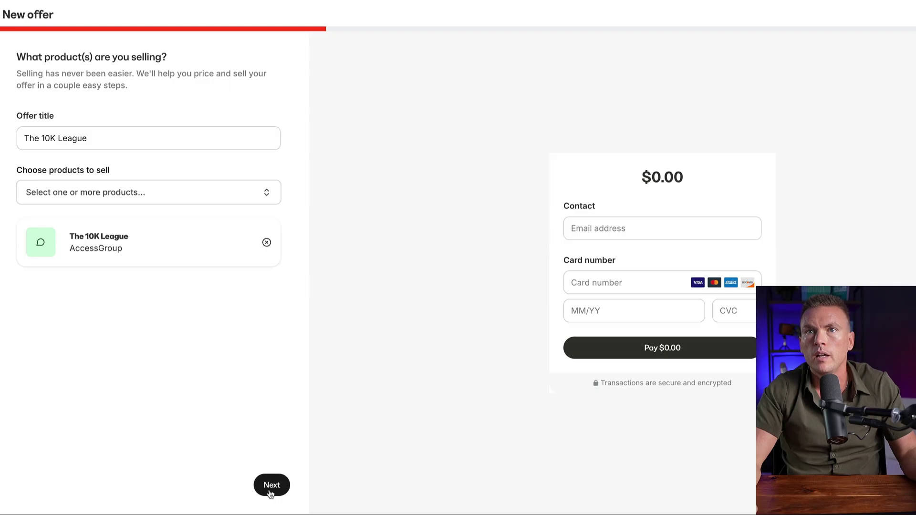
- Set the offer's pricing to a $99 subscription billed every 1 month
{"action": "left_click", "coordinate": [270, 486]}
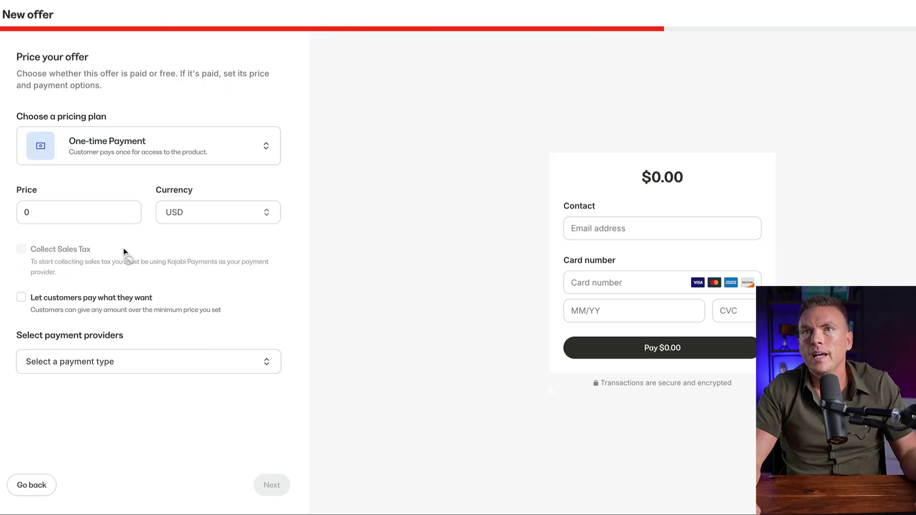
{"action": "left_click", "coordinate": [114, 144]}
{"action": "left_click", "coordinate": [99, 234]}
{"action": "left_click", "coordinate": [62, 217]}
{"action": "type", "text": "99"}
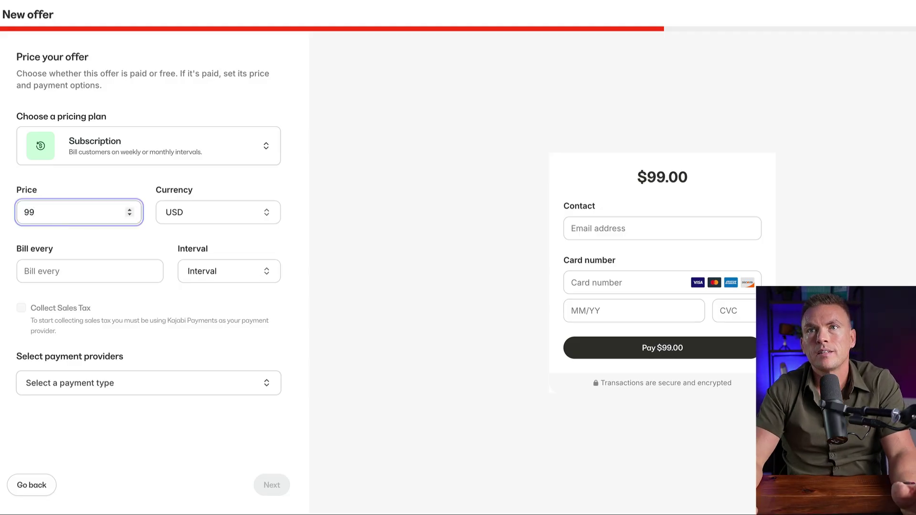
{"action": "left_click", "coordinate": [79, 270]}
{"action": "left_click", "coordinate": [100, 299]}
{"action": "left_click", "coordinate": [236, 272]}
{"action": "left_click", "coordinate": [228, 299]}
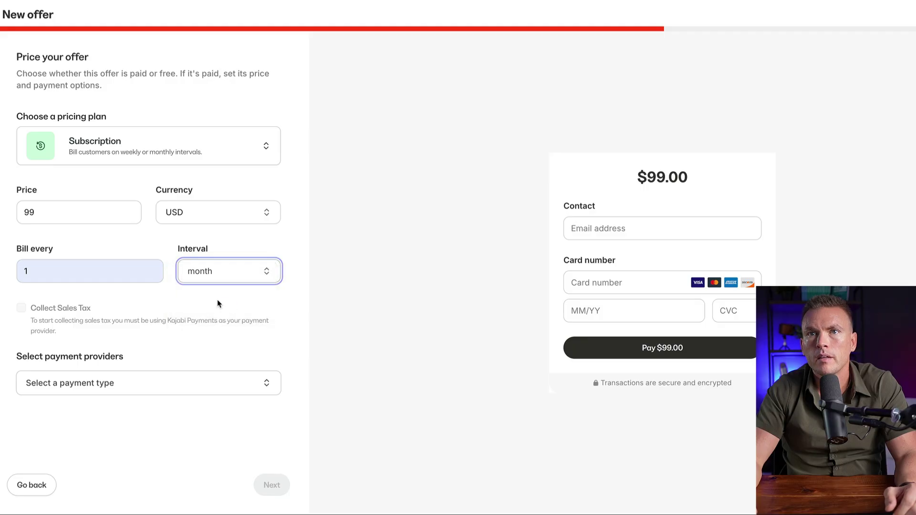
- Take payments through Kajabi Payments, also accepting Apple Pay and Google Pay
{"action": "left_click", "coordinate": [99, 387]}
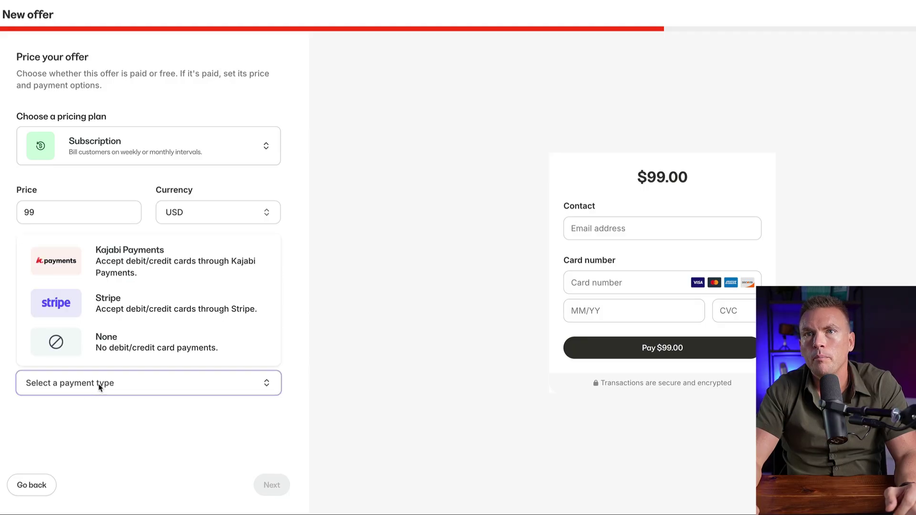
{"action": "left_click", "coordinate": [118, 263]}
{"action": "scroll", "coordinate": [179, 356], "scroll_direction": "down", "scroll_amount": 1}
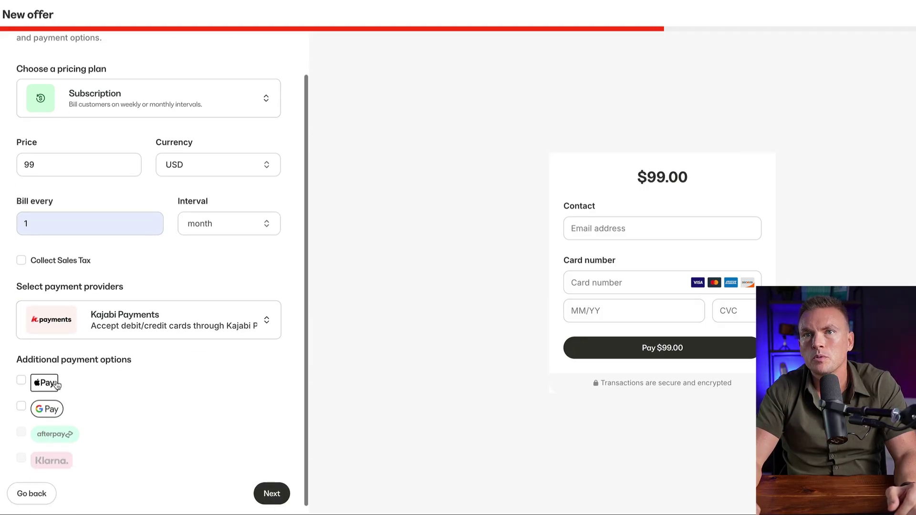
{"action": "left_click", "coordinate": [21, 382]}
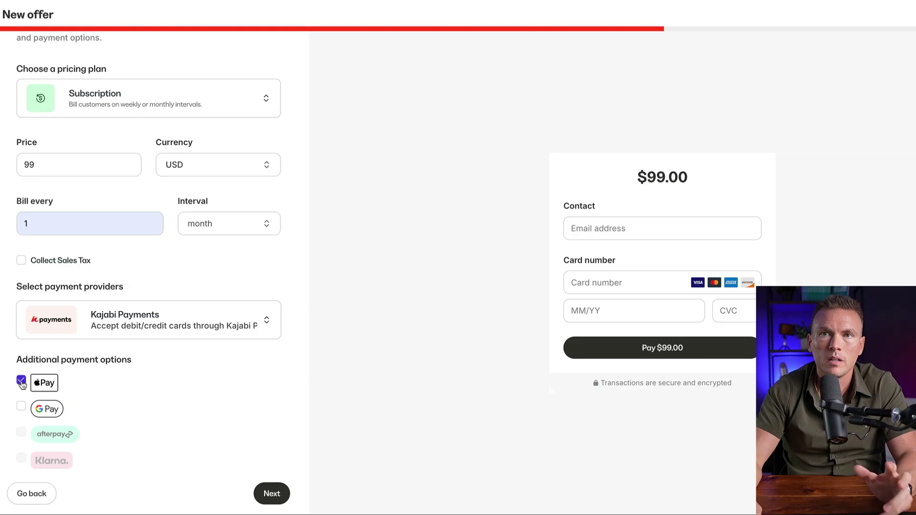
{"action": "left_click", "coordinate": [21, 407]}
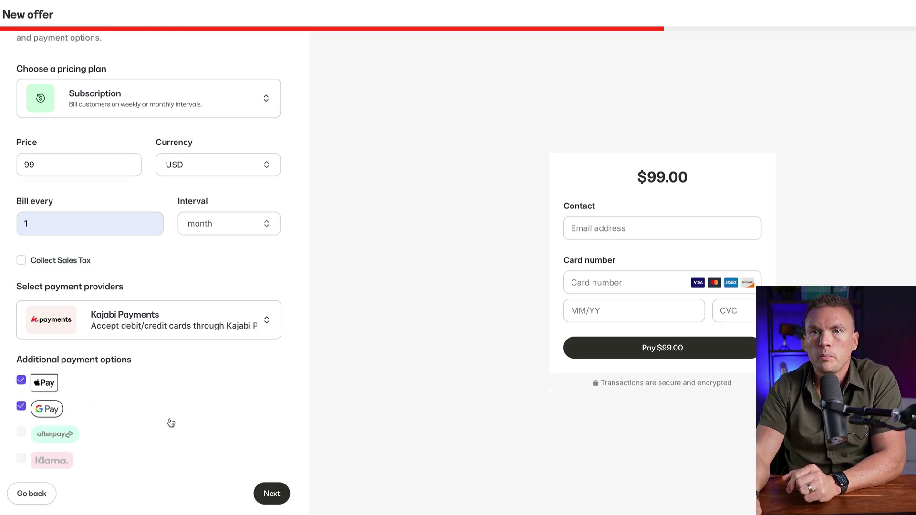
{"action": "left_click", "coordinate": [272, 495]}
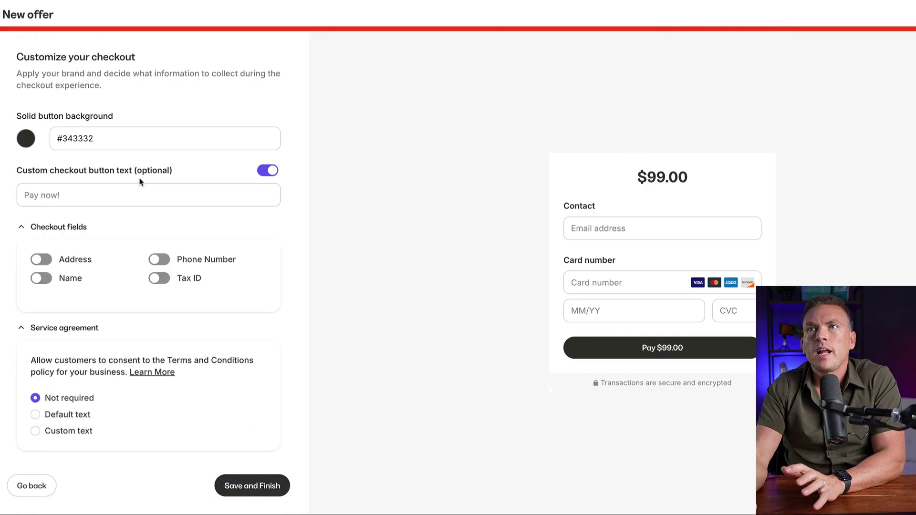
- Label the checkout button 'Complete My Purchase' and give it a red #e74c3c background
{"action": "left_click", "coordinate": [76, 193]}
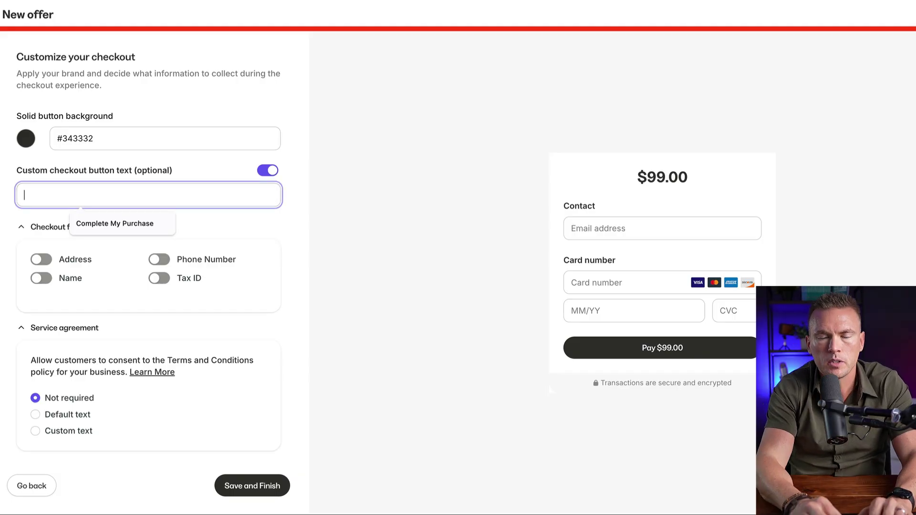
{"action": "left_click", "coordinate": [110, 228]}
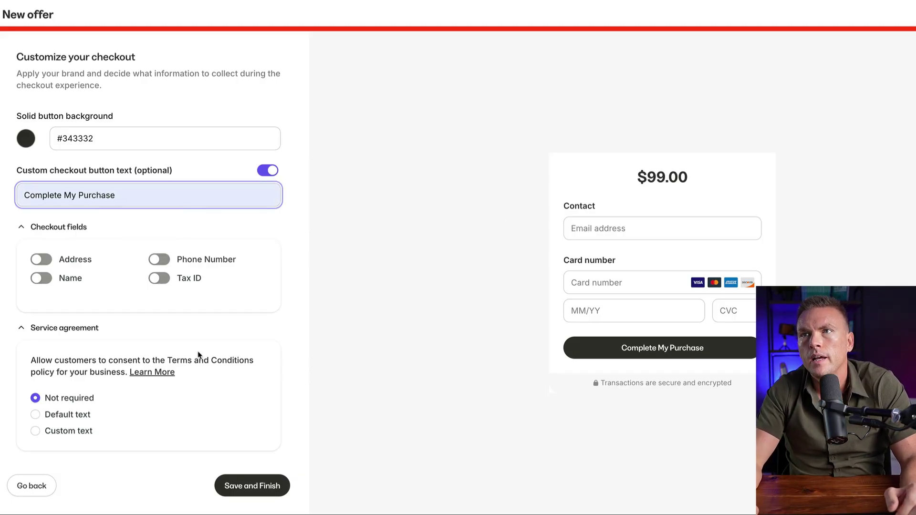
{"action": "left_click", "coordinate": [27, 140]}
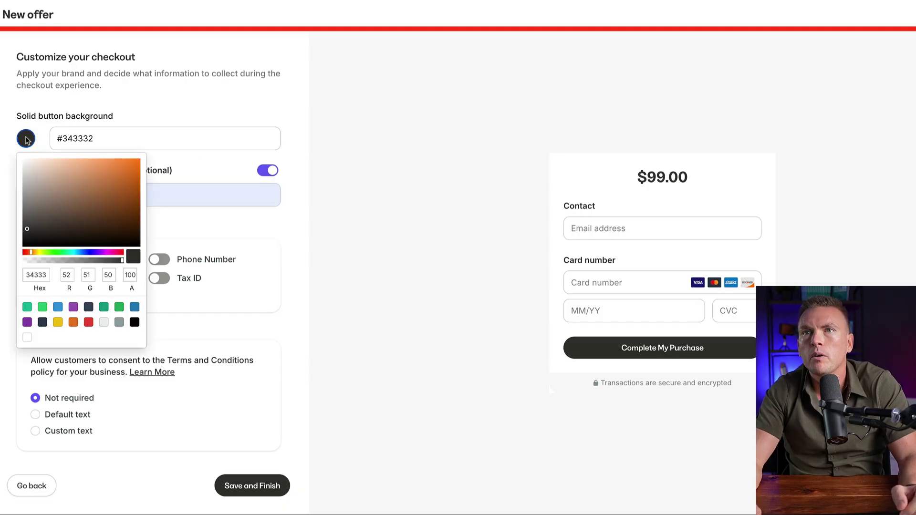
{"action": "left_click", "coordinate": [88, 323]}
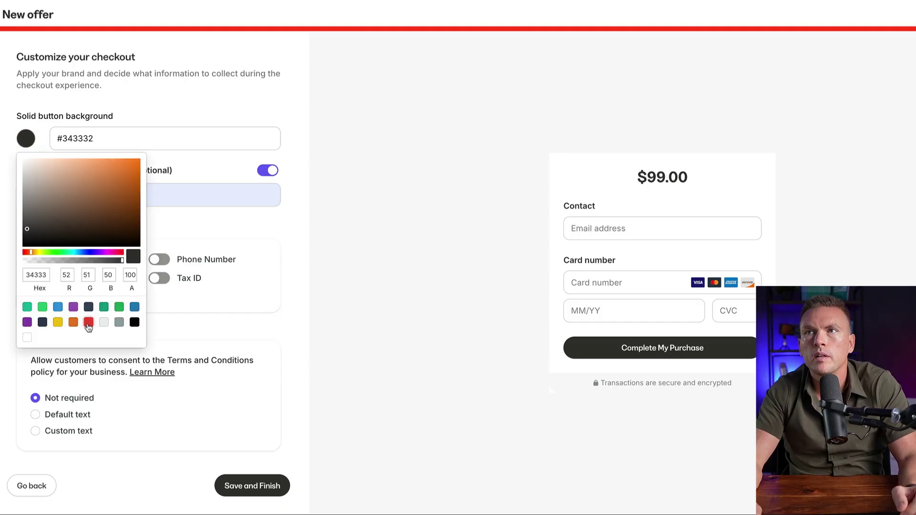
{"action": "left_click", "coordinate": [265, 325]}
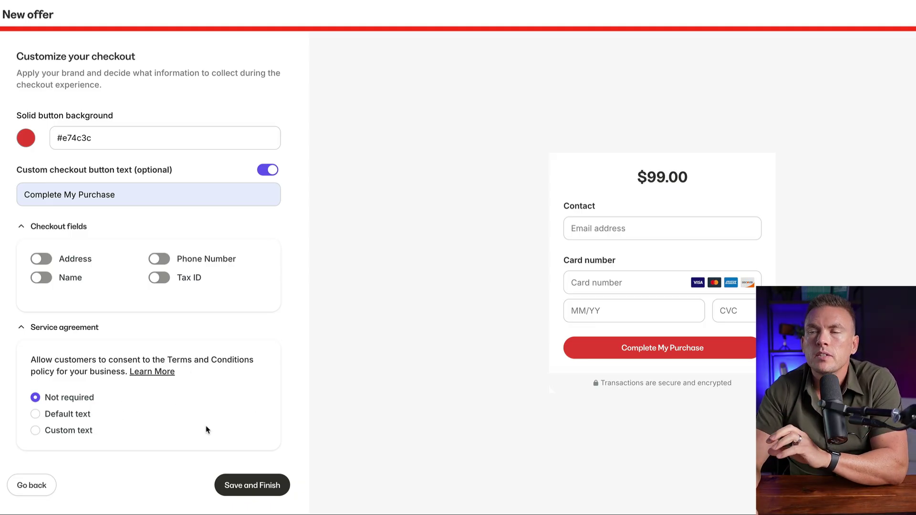
{"action": "left_click", "coordinate": [247, 485]}
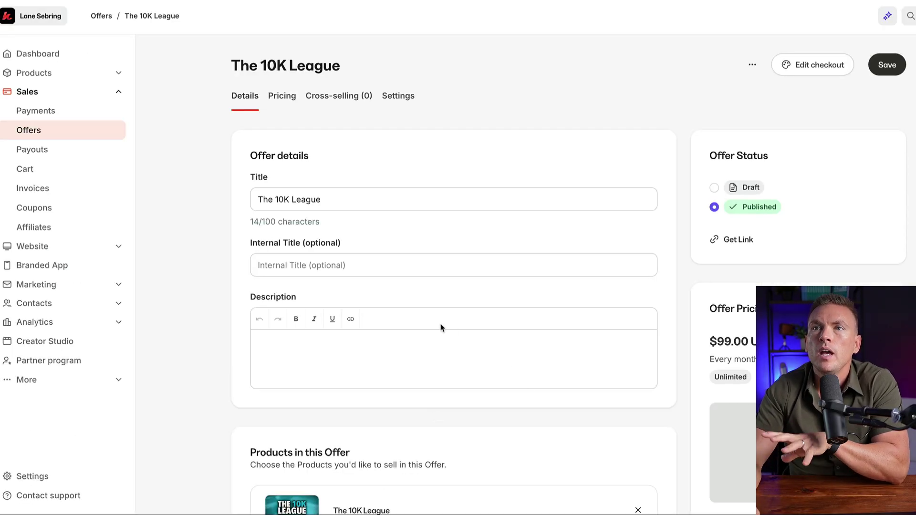
{"action": "scroll", "coordinate": [438, 348], "scroll_direction": "down", "scroll_amount": 2}
{"action": "scroll", "coordinate": [438, 348], "scroll_direction": "up", "scroll_amount": 2}
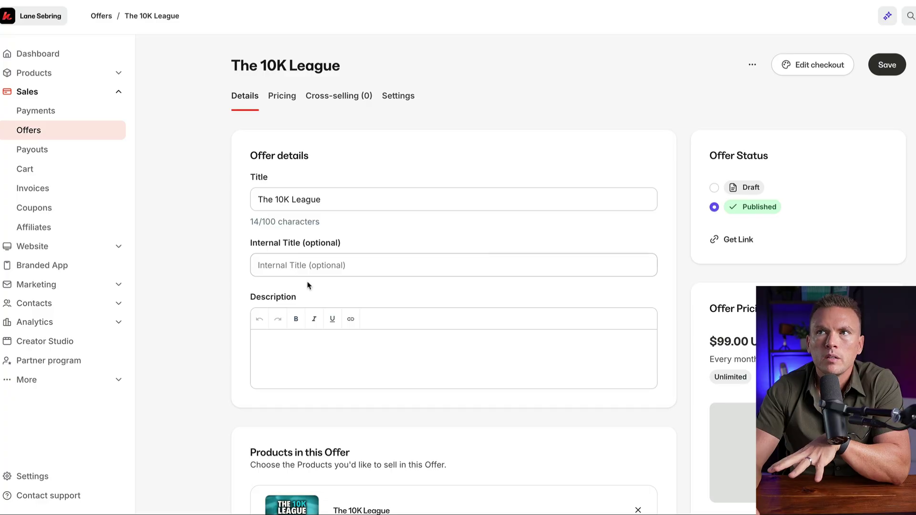
{"action": "scroll", "coordinate": [364, 335], "scroll_direction": "down", "scroll_amount": 5}
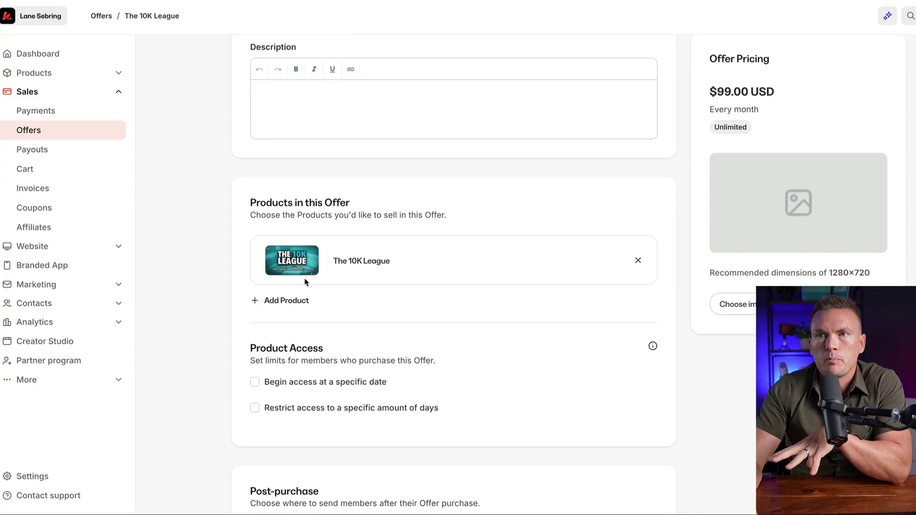
{"action": "scroll", "coordinate": [349, 372], "scroll_direction": "down", "scroll_amount": 8}
{"action": "scroll", "coordinate": [349, 372], "scroll_direction": "up", "scroll_amount": 2}
{"action": "scroll", "coordinate": [350, 372], "scroll_direction": "down", "scroll_amount": 2}
{"action": "scroll", "coordinate": [349, 373], "scroll_direction": "up", "scroll_amount": 12}
{"action": "scroll", "coordinate": [350, 373], "scroll_direction": "down", "scroll_amount": 2}
{"action": "scroll", "coordinate": [350, 373], "scroll_direction": "down", "scroll_amount": 6}
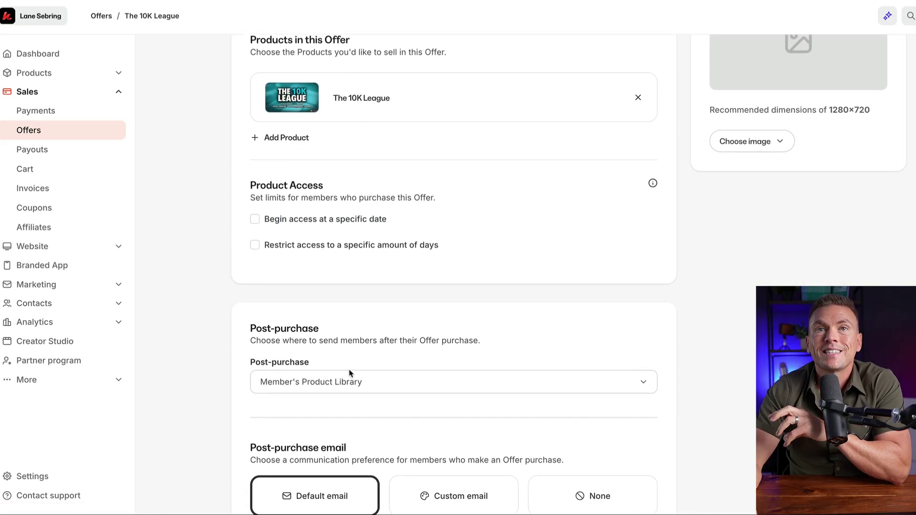
{"action": "scroll", "coordinate": [349, 373], "scroll_direction": "down", "scroll_amount": 4}
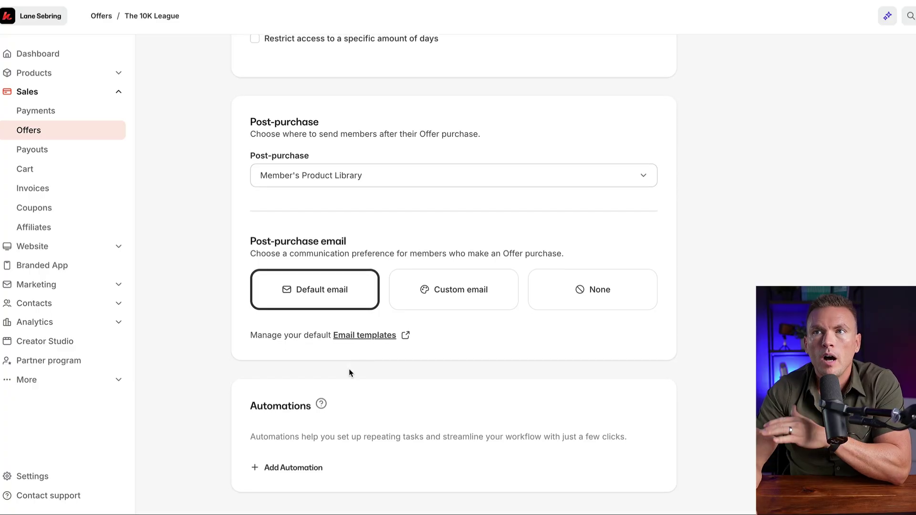
{"action": "scroll", "coordinate": [349, 373], "scroll_direction": "down", "scroll_amount": 1}
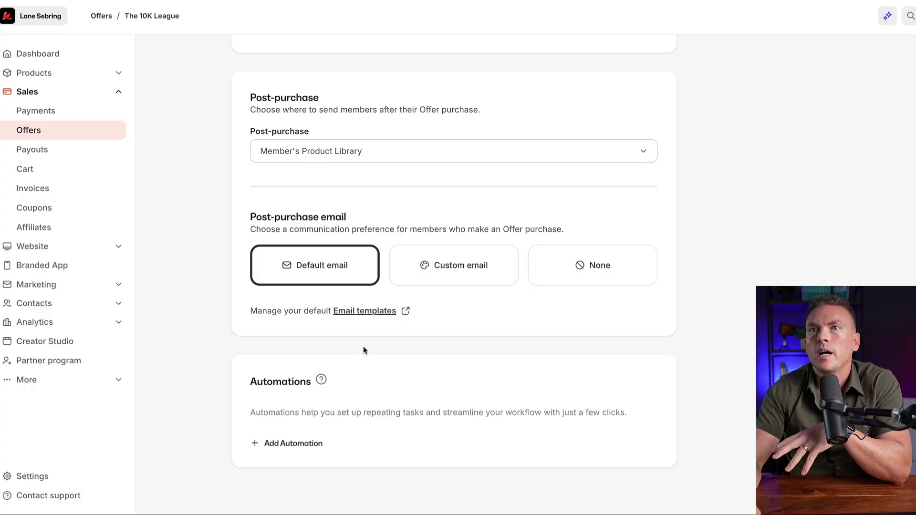
{"action": "scroll", "coordinate": [335, 278], "scroll_direction": "up", "scroll_amount": 8}
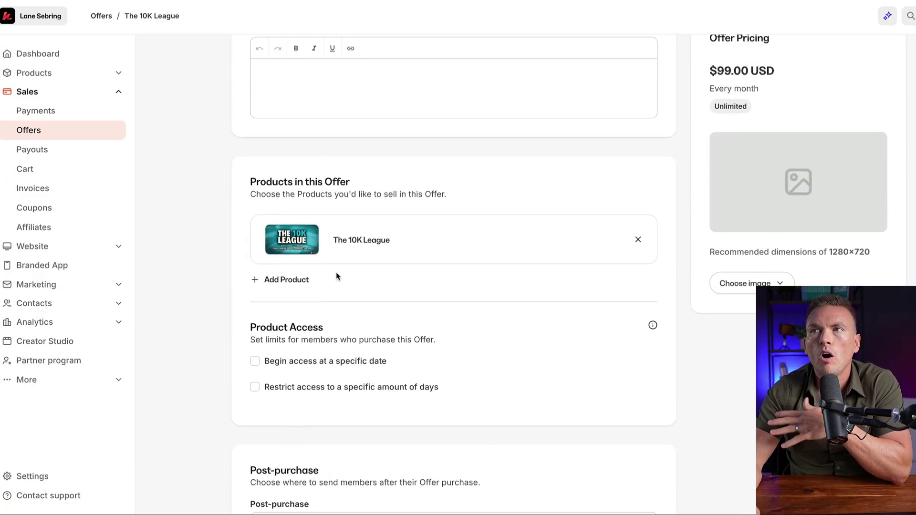
{"action": "scroll", "coordinate": [336, 275], "scroll_direction": "up", "scroll_amount": 5}
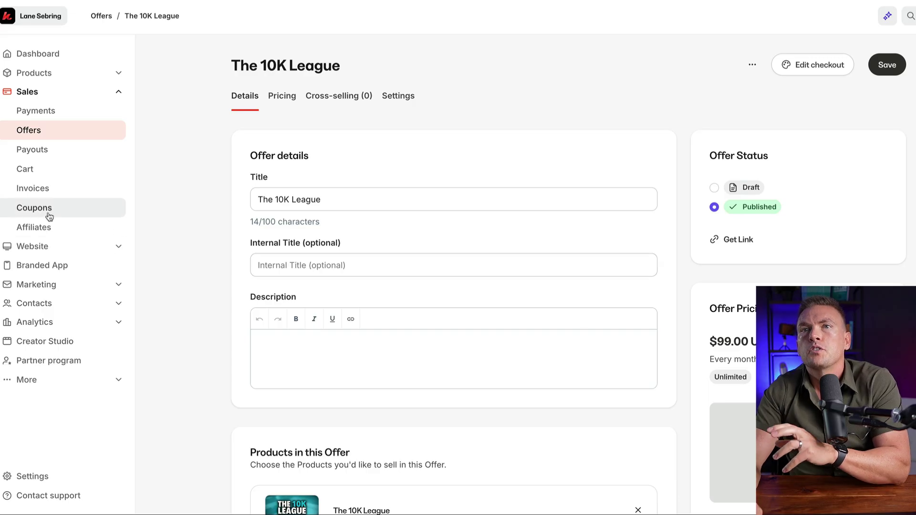
- Show The 10K League community's offers, including the new $99.00 USD monthly offer
{"action": "left_click", "coordinate": [47, 73]}
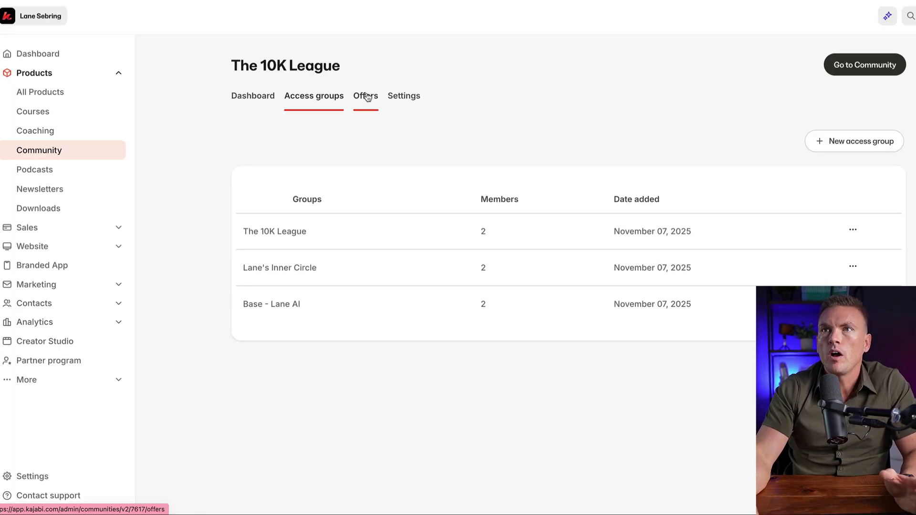
{"action": "left_click", "coordinate": [379, 97]}
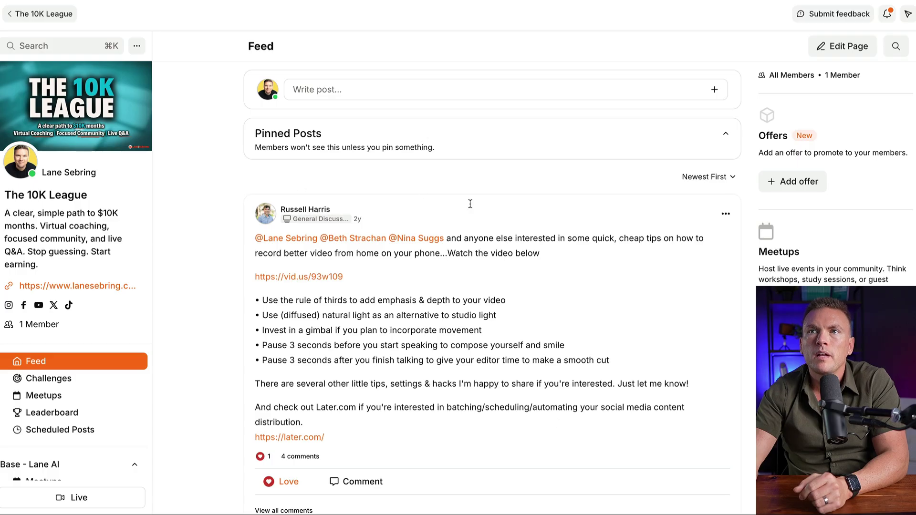
- Scroll through The 10K League feed to the video-recording tips post with 4 comments
{"action": "scroll", "coordinate": [433, 398], "scroll_direction": "down", "scroll_amount": 2}
{"action": "scroll", "coordinate": [432, 398], "scroll_direction": "up", "scroll_amount": 2}
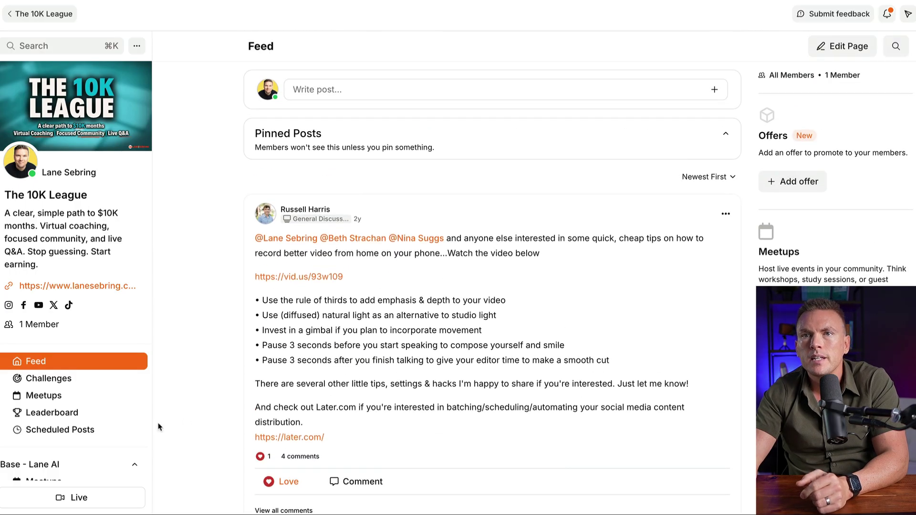
- Go to The 10K League's Challenges section to set up a one-time 14-day challenge
{"action": "left_click", "coordinate": [50, 381]}
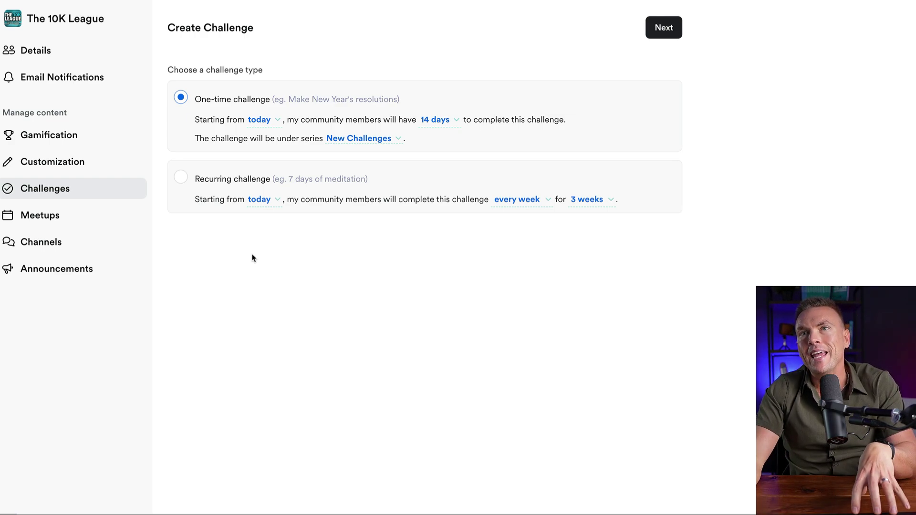
- Look through the Gamification, Customization and Meetups settings, ending on the Channels list
{"action": "left_click", "coordinate": [46, 138]}
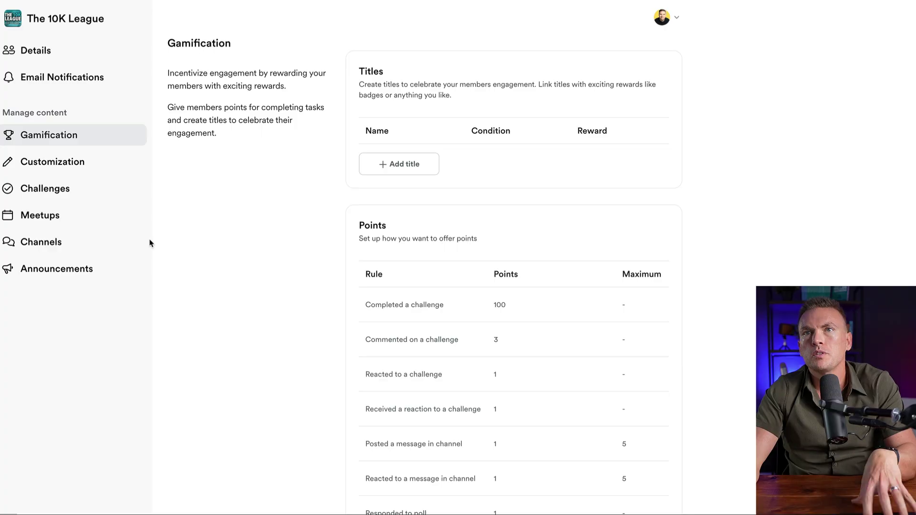
{"action": "left_click", "coordinate": [61, 168]}
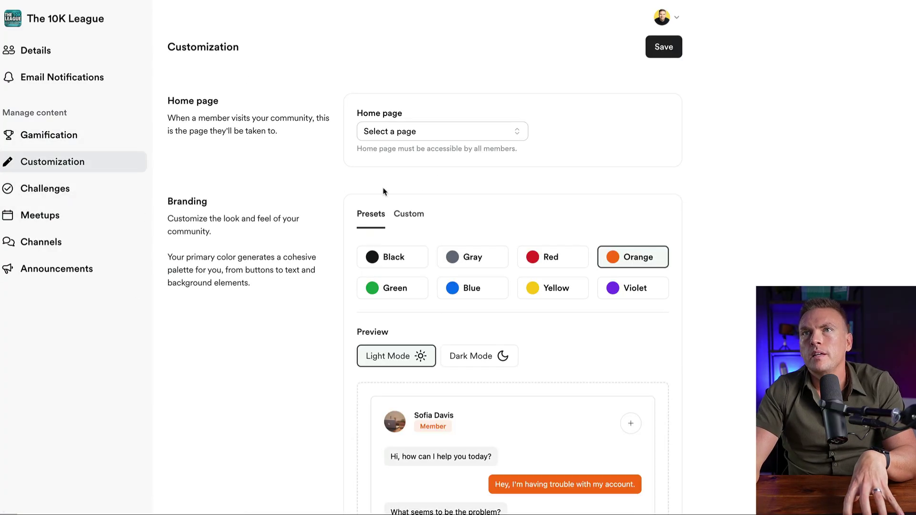
{"action": "scroll", "coordinate": [383, 191], "scroll_direction": "down", "scroll_amount": 4}
{"action": "scroll", "coordinate": [383, 192], "scroll_direction": "down", "scroll_amount": 2}
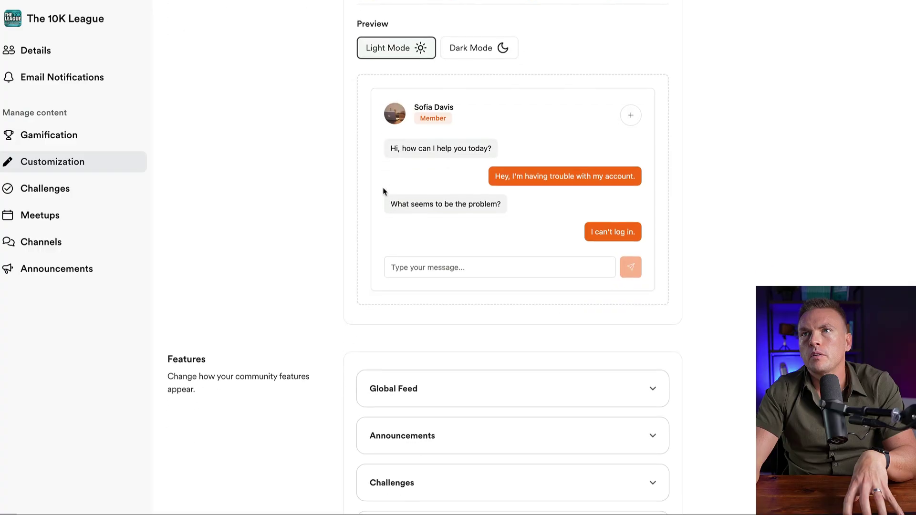
{"action": "scroll", "coordinate": [382, 190], "scroll_direction": "up", "scroll_amount": 6}
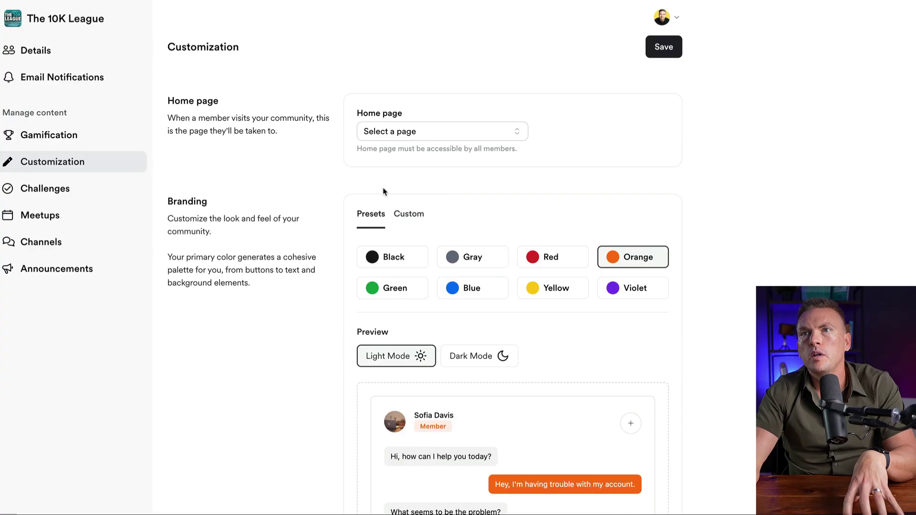
{"action": "left_click", "coordinate": [36, 214]}
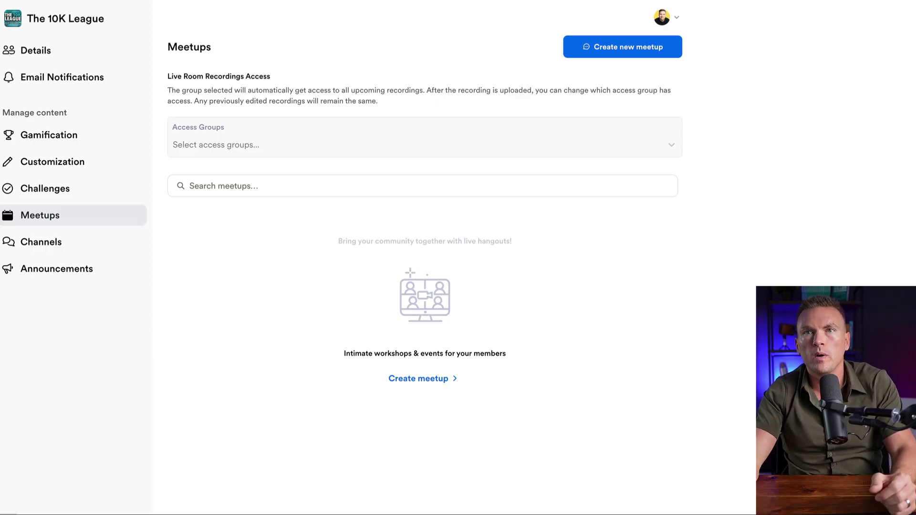
{"action": "left_click", "coordinate": [43, 242]}
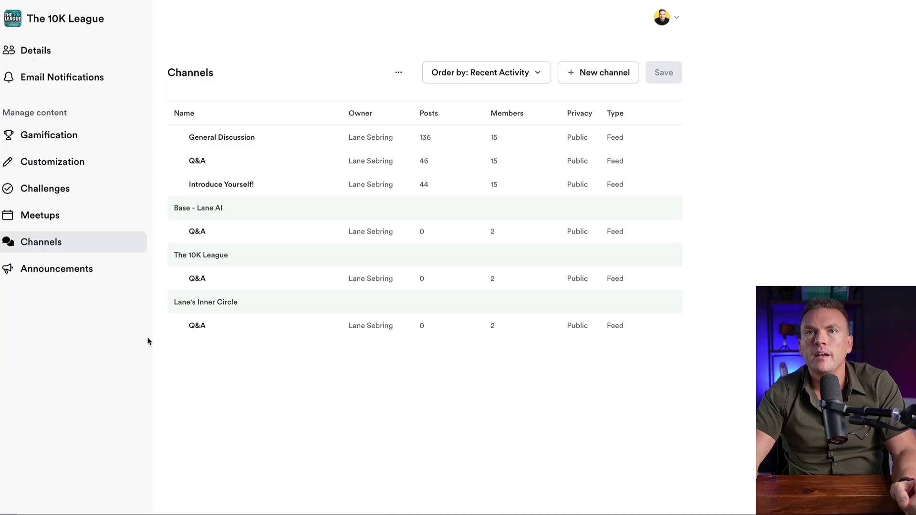
- Check The 10K League's still-empty Announcements page, then return to the Feed
{"action": "left_click", "coordinate": [64, 273]}
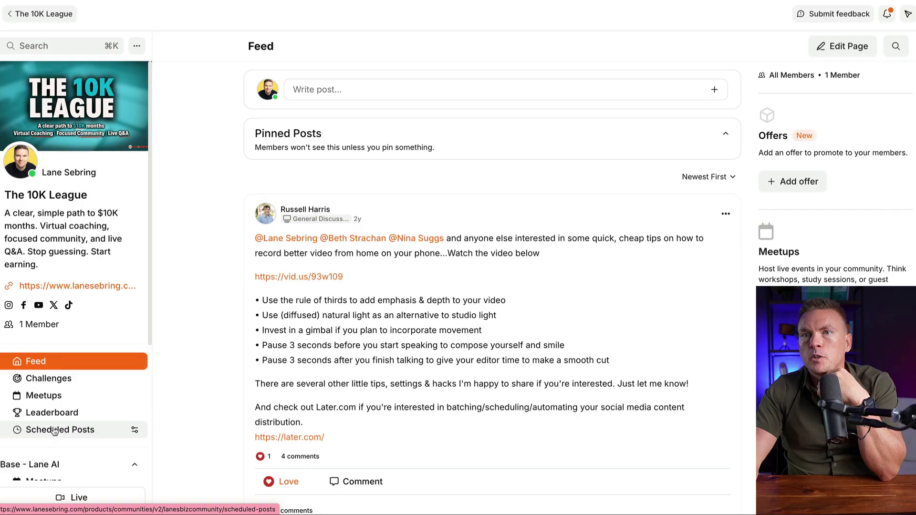
- View The 10K League Leaderboard showing the founder at 21 points, then scroll the sidebar
{"action": "left_click", "coordinate": [54, 413]}
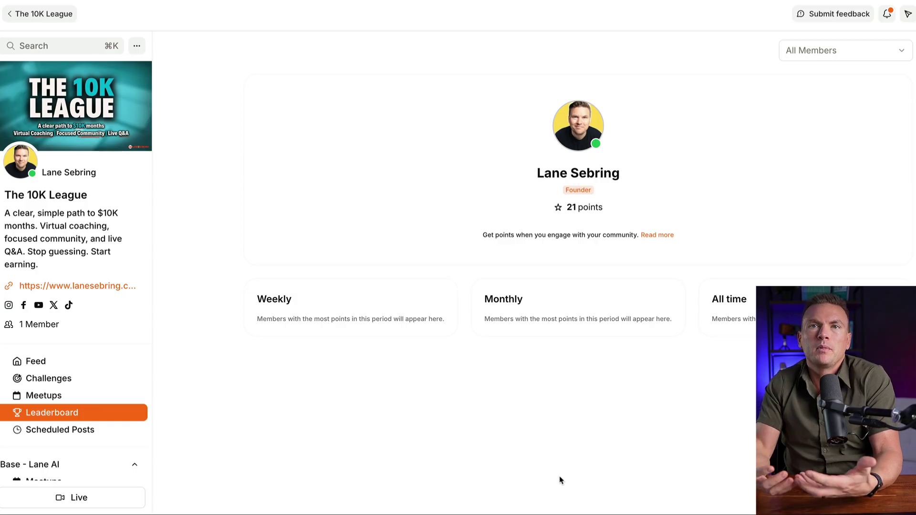
{"action": "scroll", "coordinate": [131, 376], "scroll_direction": "down", "scroll_amount": 4}
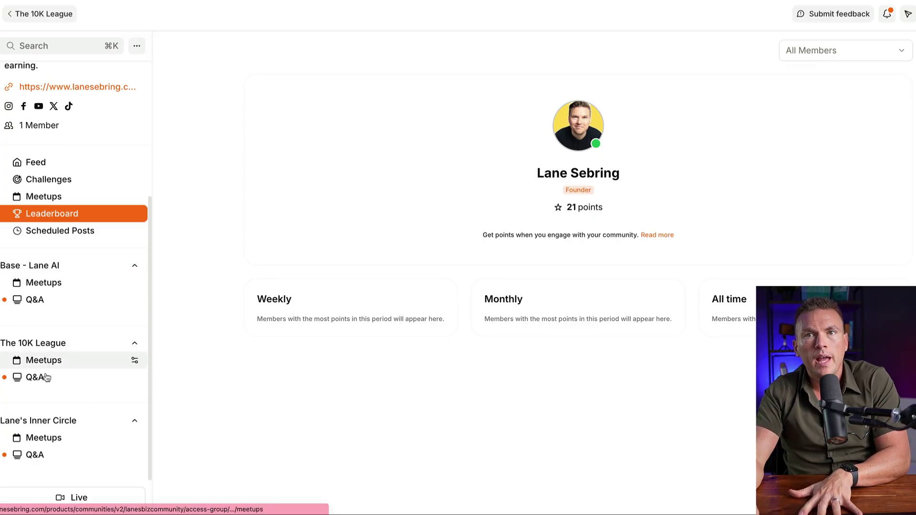
- Visit the Live room, then return to The 10K League Feed with its Offers, Meetups and Challenges panels
{"action": "left_click", "coordinate": [58, 439]}
{"action": "left_click", "coordinate": [65, 498]}
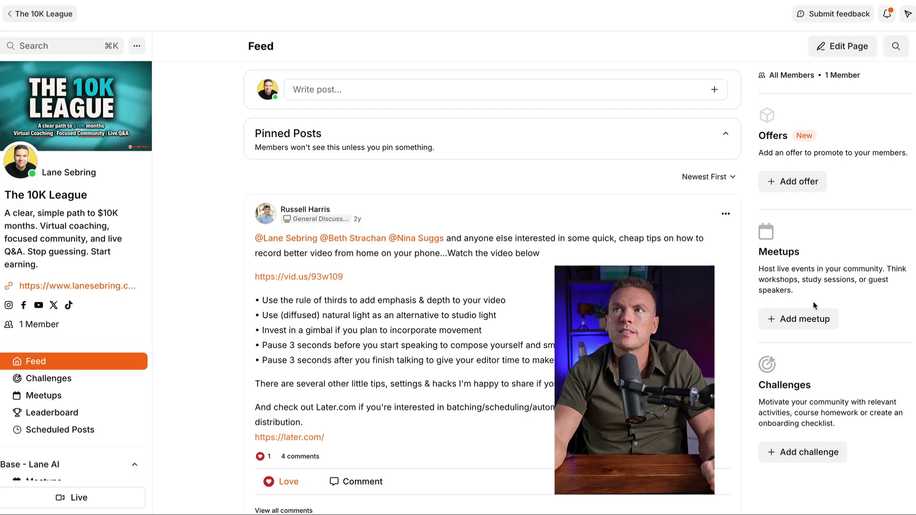
{"action": "left_click", "coordinate": [839, 46]}
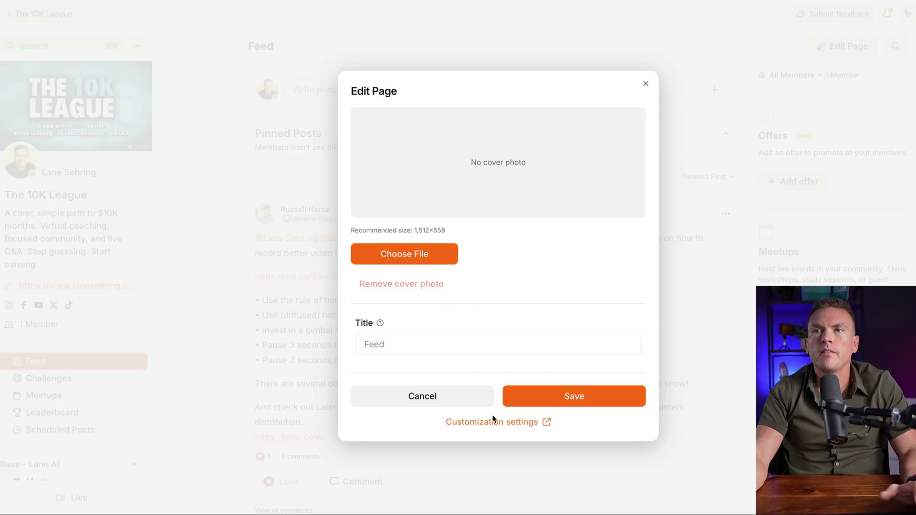
{"action": "left_click", "coordinate": [495, 422]}
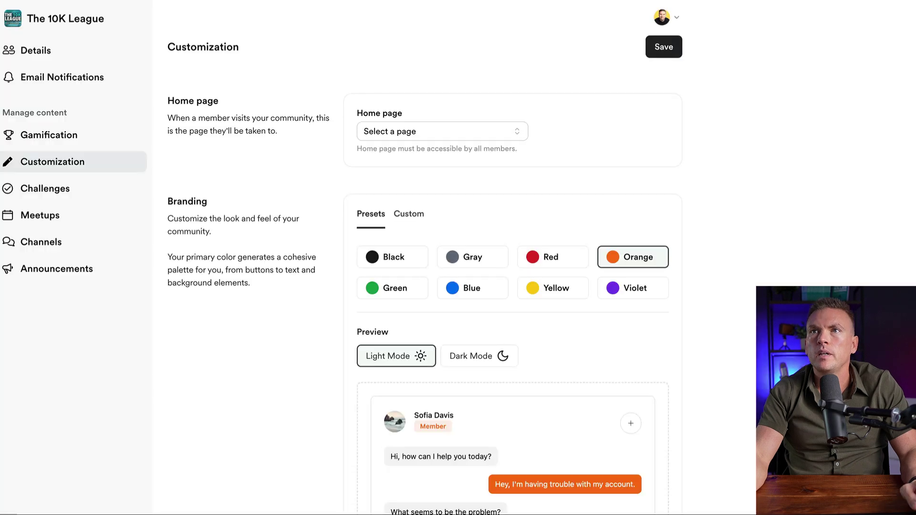
{"action": "scroll", "coordinate": [513, 258], "scroll_direction": "down", "scroll_amount": 10}
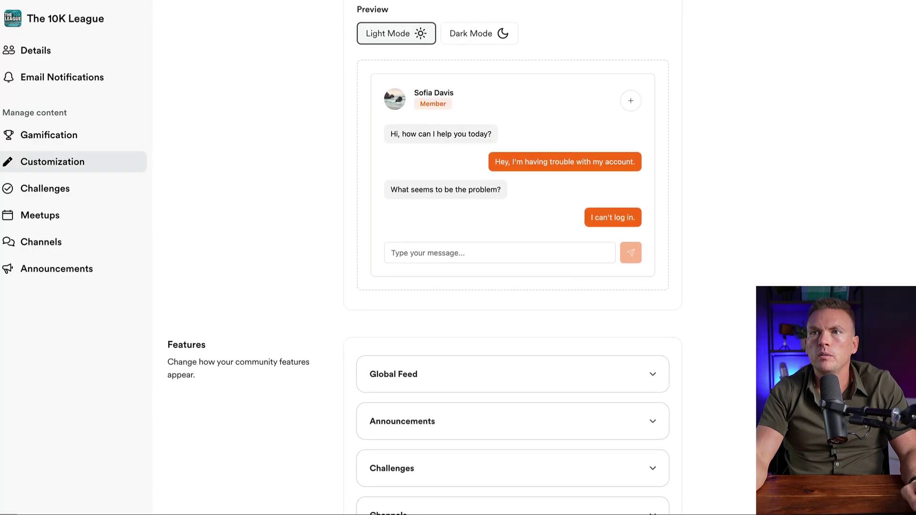
{"action": "scroll", "coordinate": [513, 258], "scroll_direction": "down", "scroll_amount": 7}
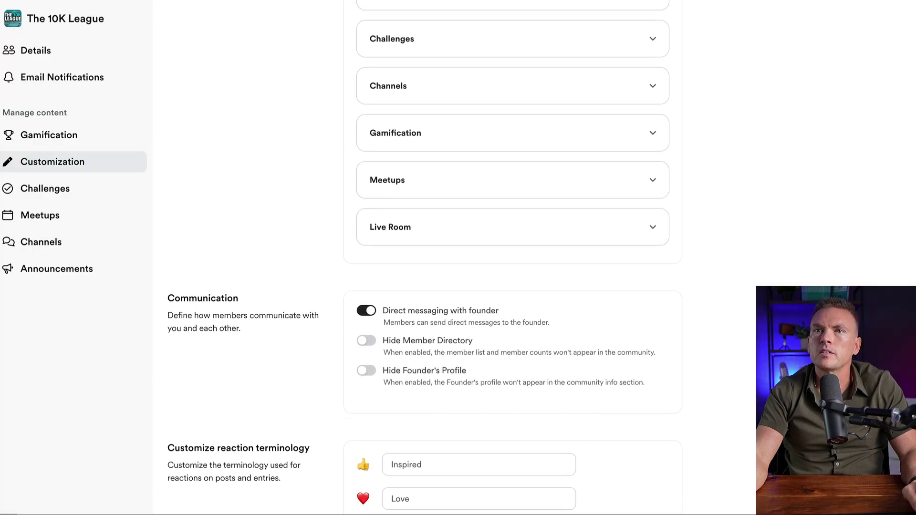
{"action": "scroll", "coordinate": [513, 258], "scroll_direction": "down", "scroll_amount": 10}
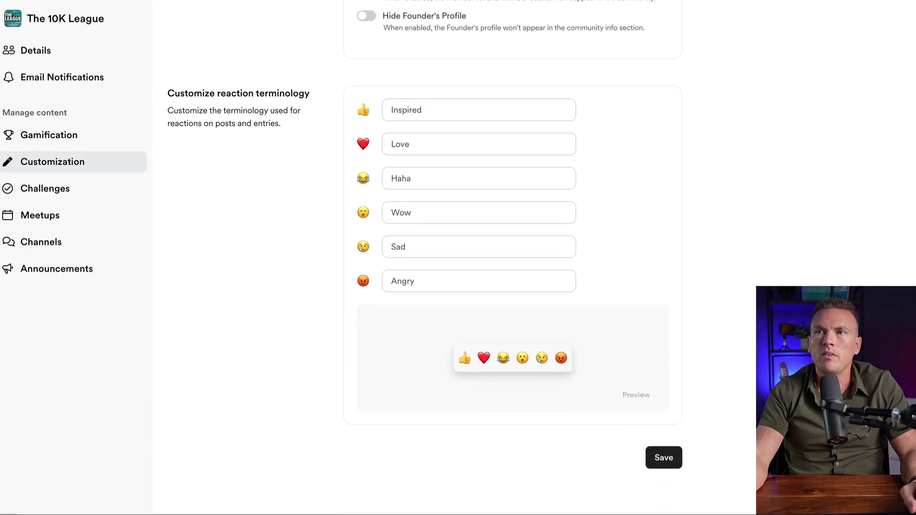
{"action": "scroll", "coordinate": [453, 117], "scroll_direction": "up", "scroll_amount": 6}
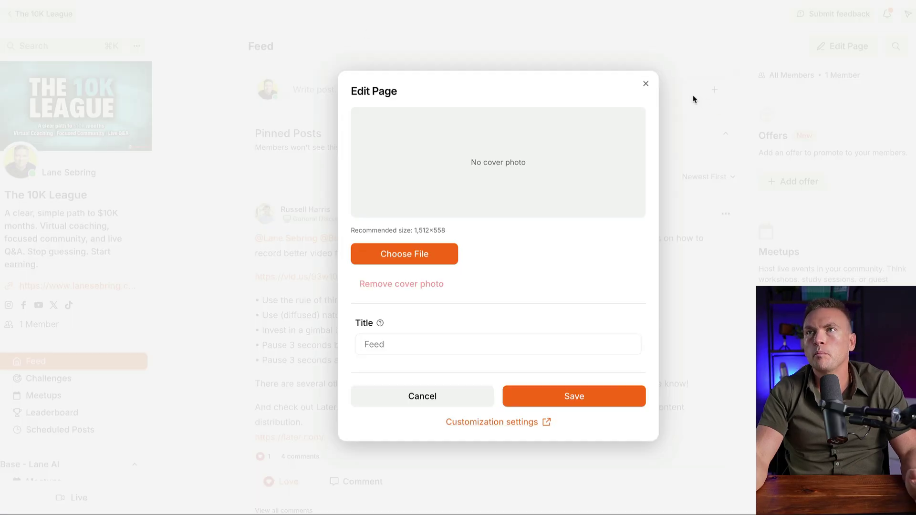
{"action": "left_click", "coordinate": [644, 84]}
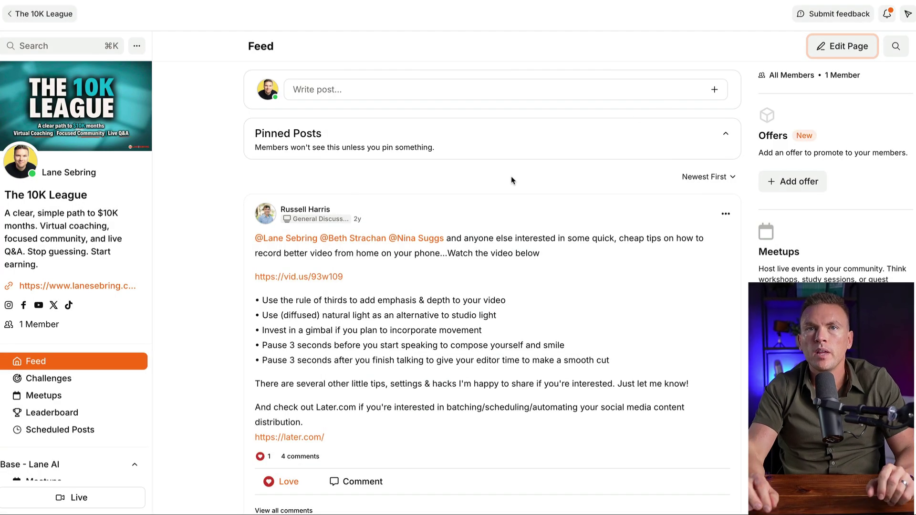